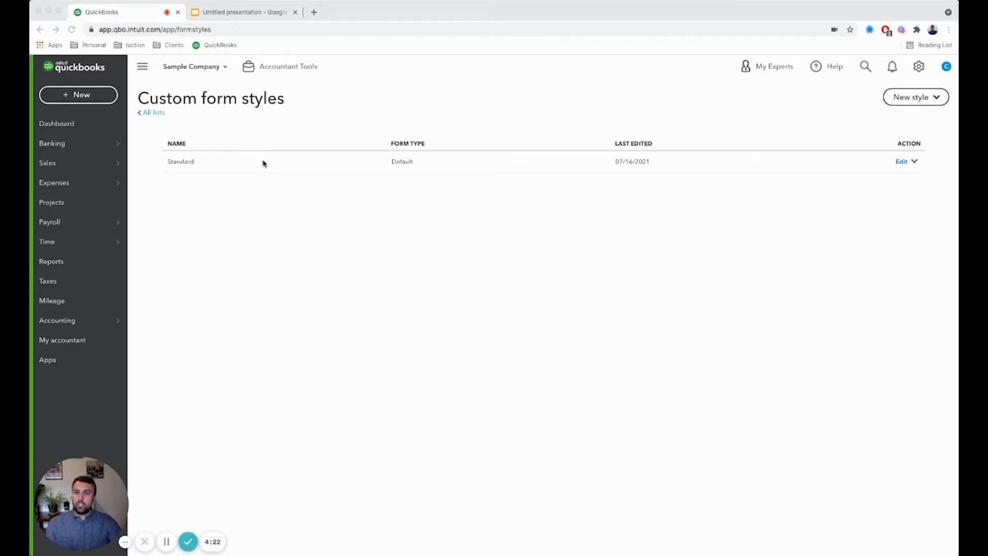
# Step: Open the custom form styles list by way of the sales section of the company's account settings
pyautogui.click(919, 68)
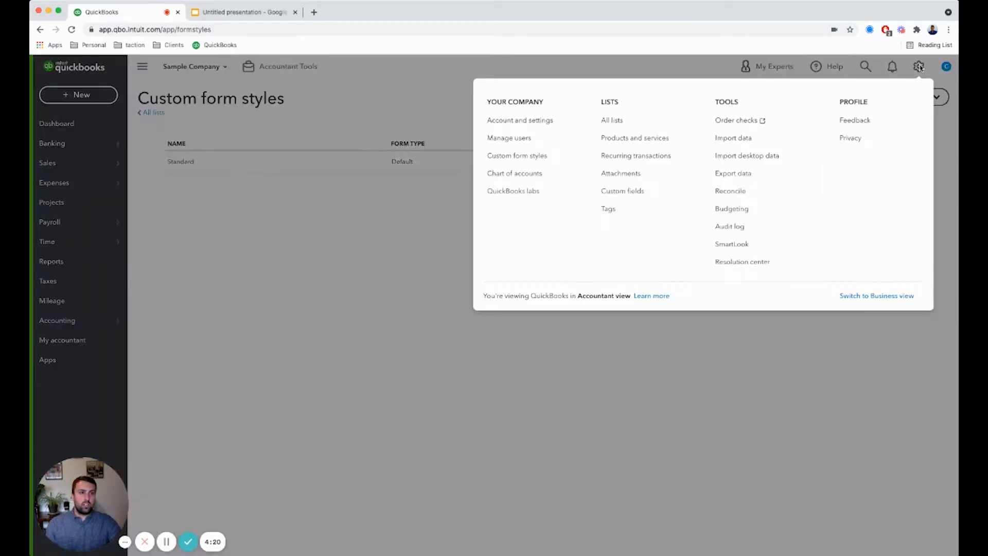
pyautogui.click(512, 121)
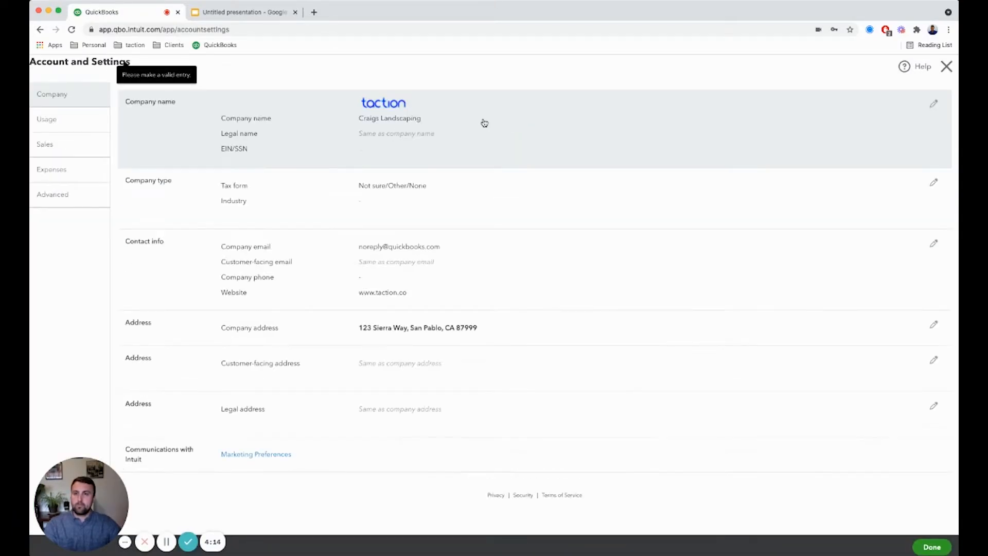
pyautogui.click(59, 151)
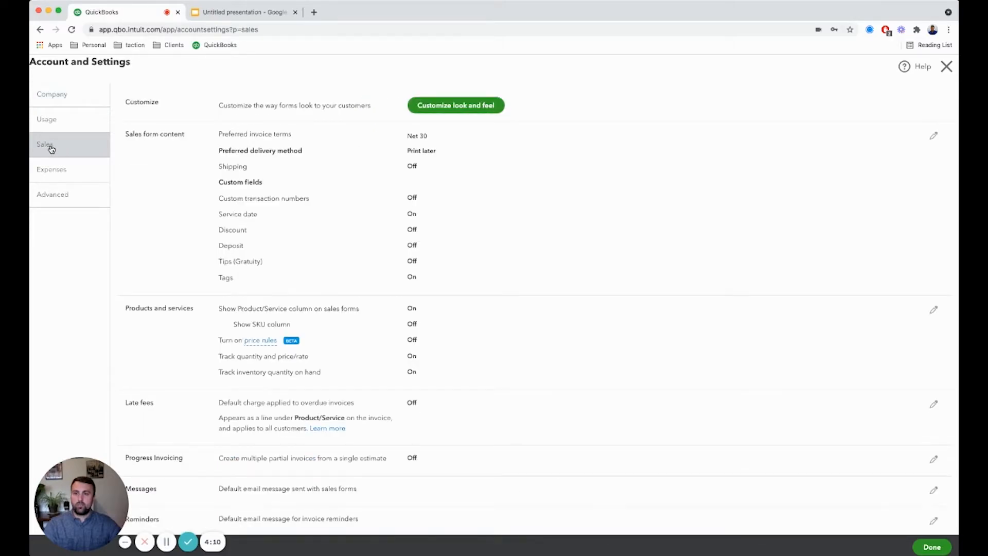
pyautogui.click(485, 109)
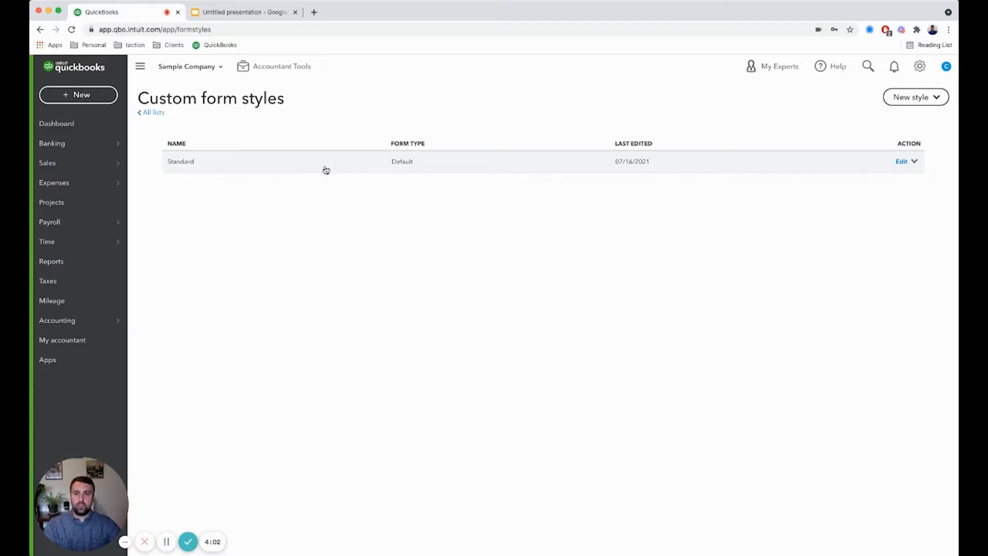
# Step: Create a new invoice form style and name it TACTION DBA
pyautogui.click(933, 97)
pyautogui.click(905, 117)
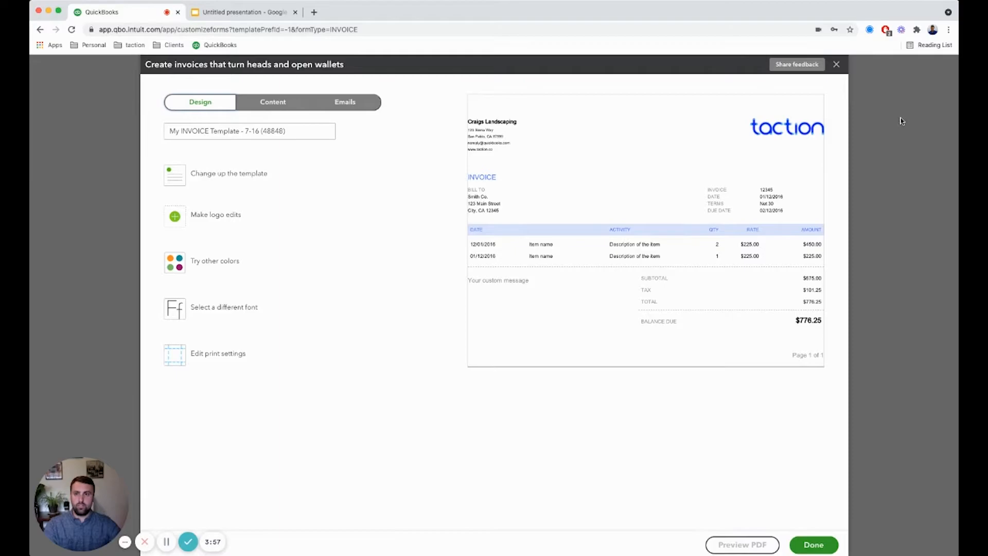
pyautogui.tripleClick(213, 133)
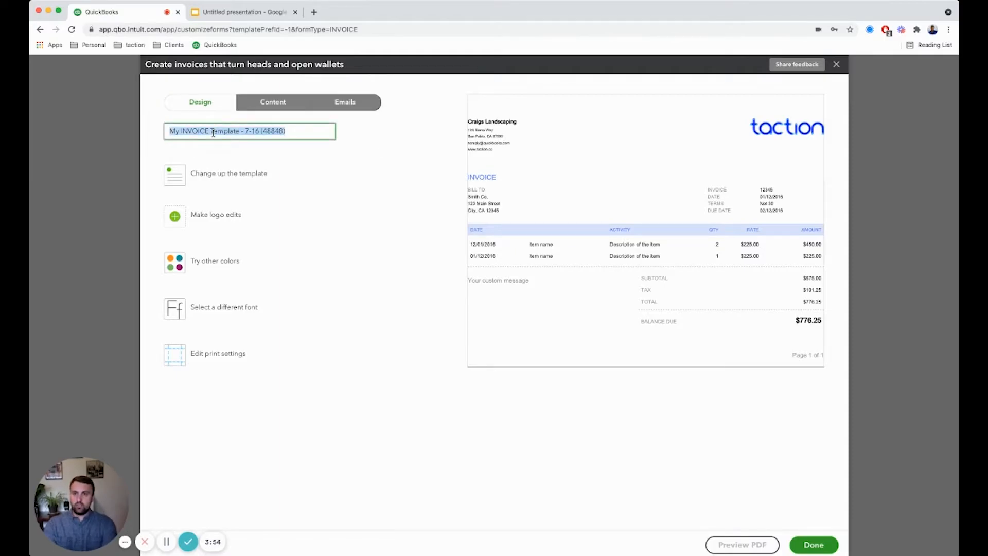
pyautogui.write('TACTION')
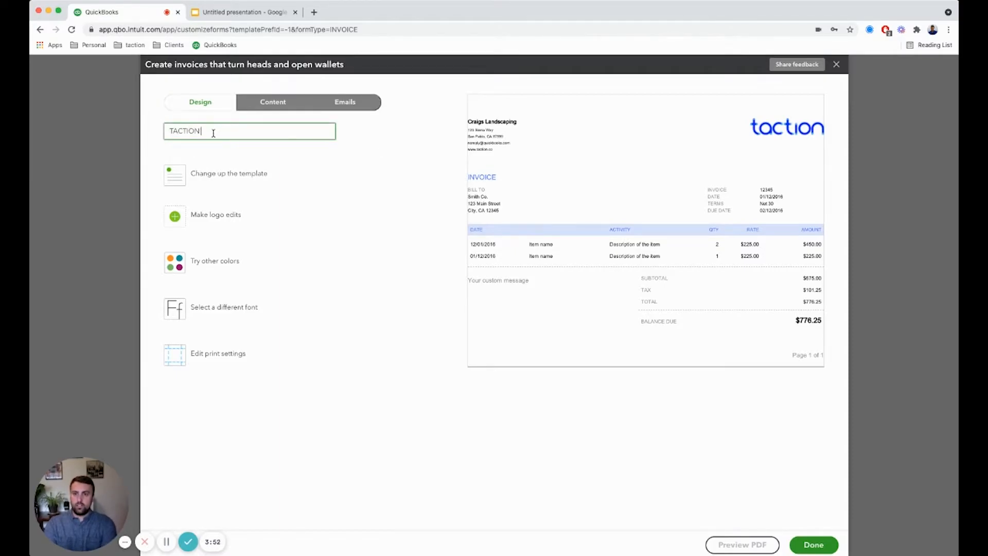
pyautogui.write(' DBA')
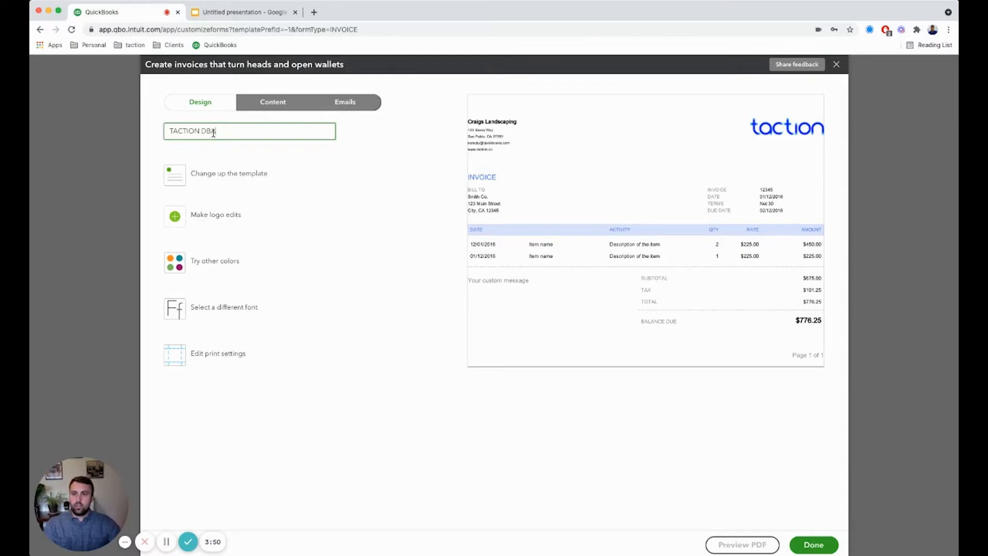
# Step: View the available template layouts for the invoice, and open its header content for editing
pyautogui.click(302, 178)
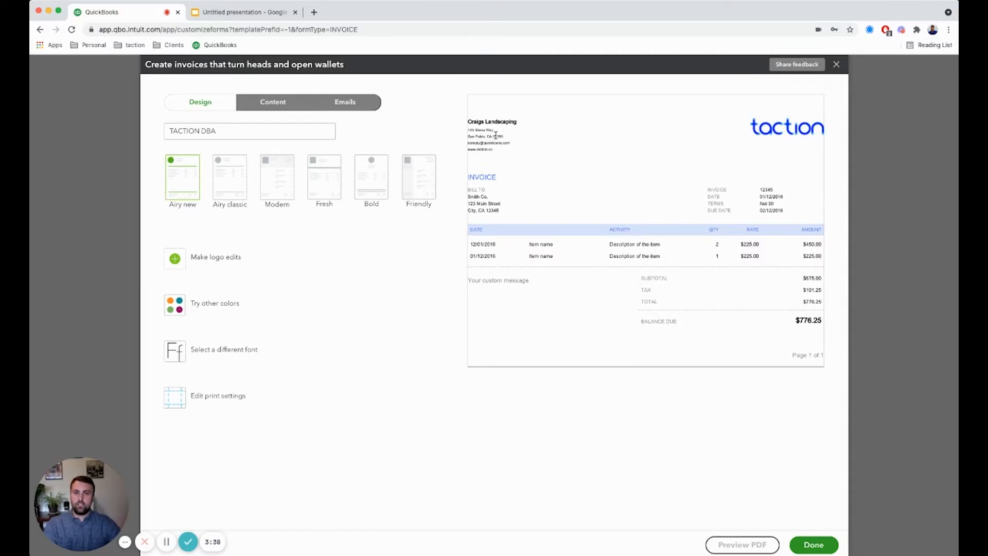
pyautogui.click(257, 101)
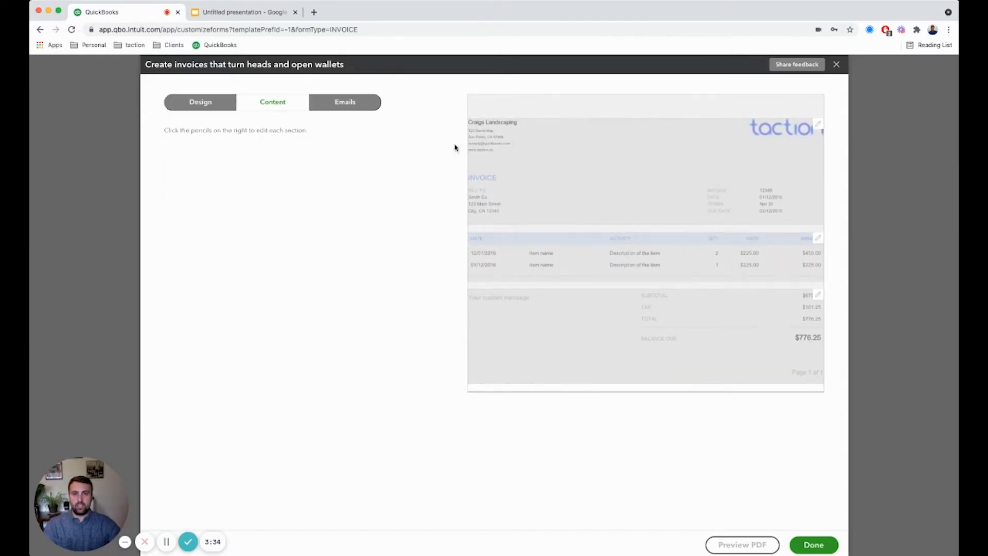
pyautogui.click(818, 131)
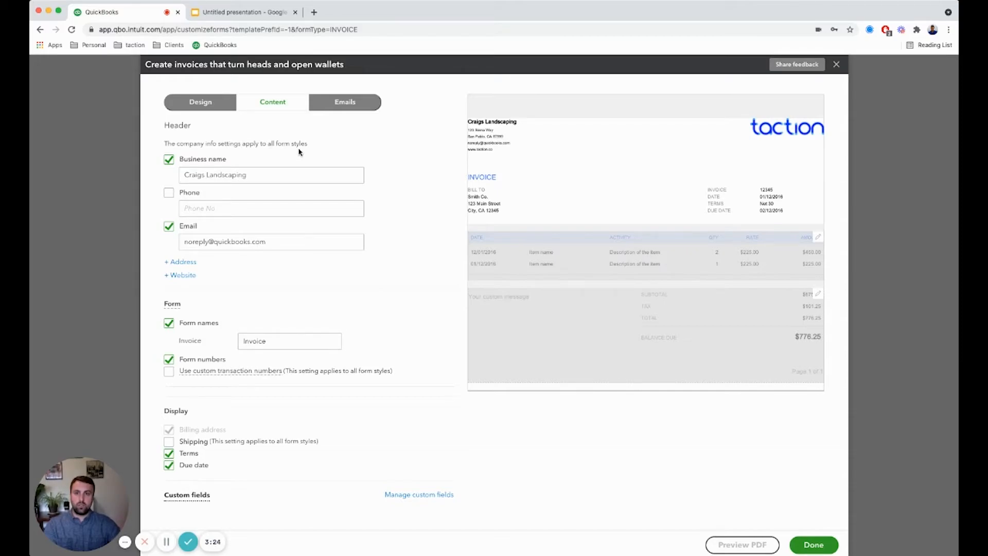
# Step: Switch to the Google Slides presentation, examine the taction logo and the contact details text box beneath it, and return to QuickBooks
pyautogui.click(258, 15)
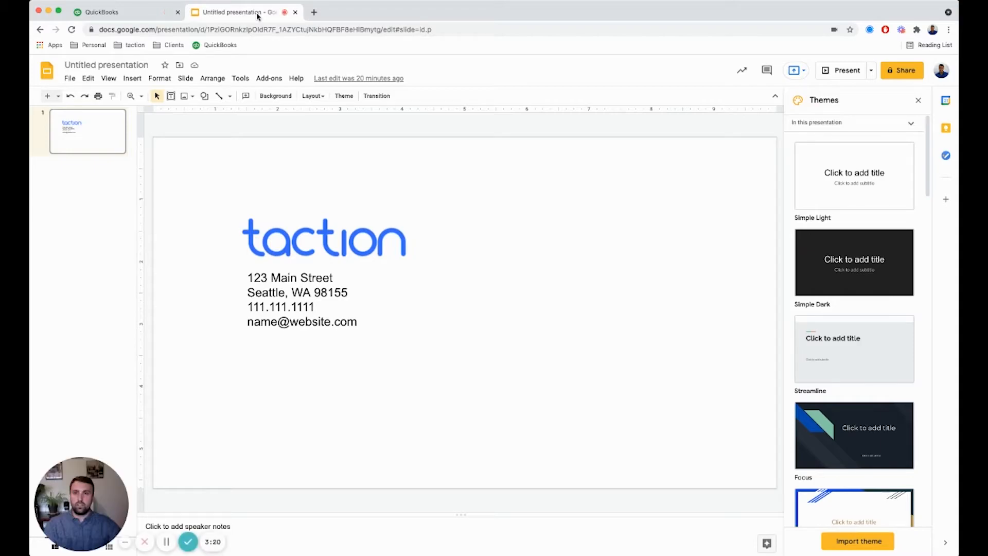
pyautogui.click(334, 244)
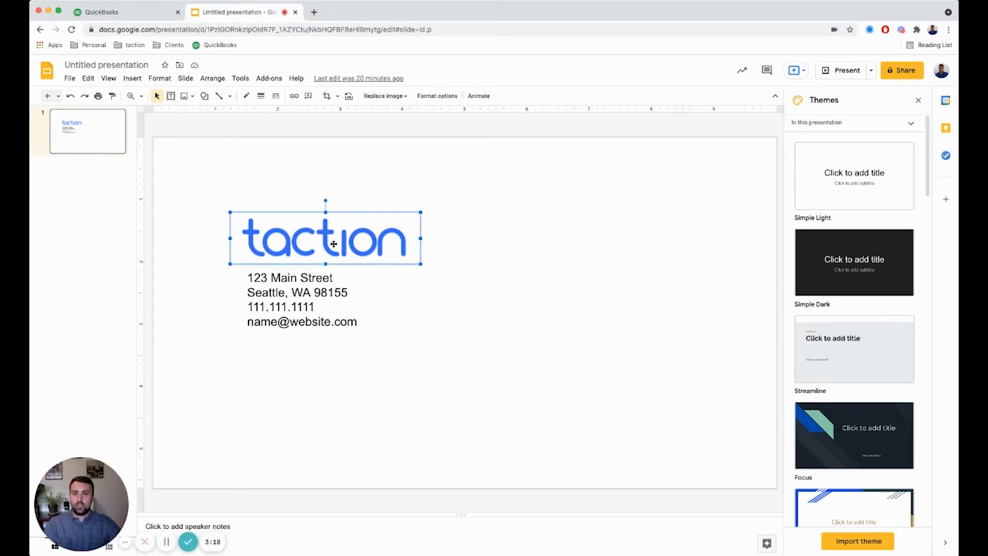
pyautogui.click(294, 278)
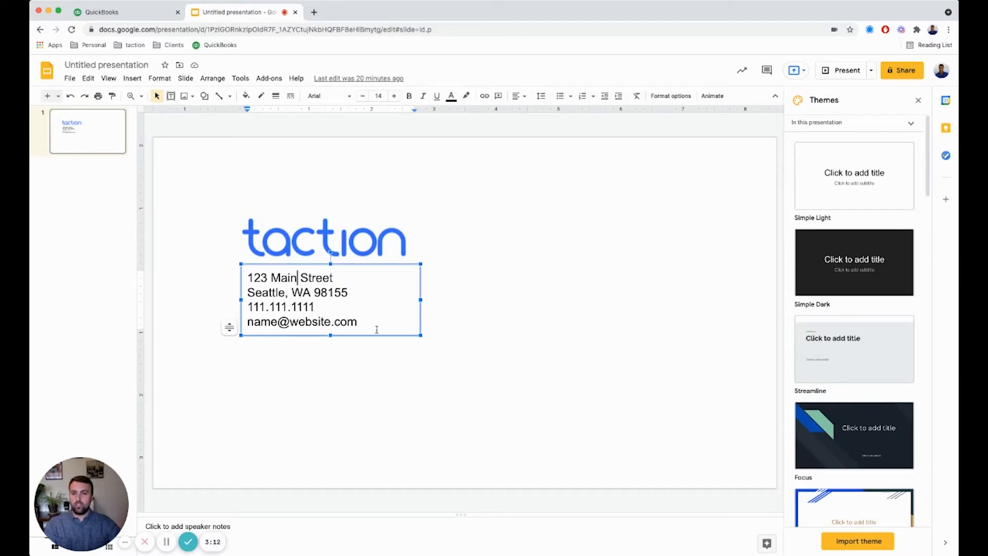
pyautogui.click(105, 14)
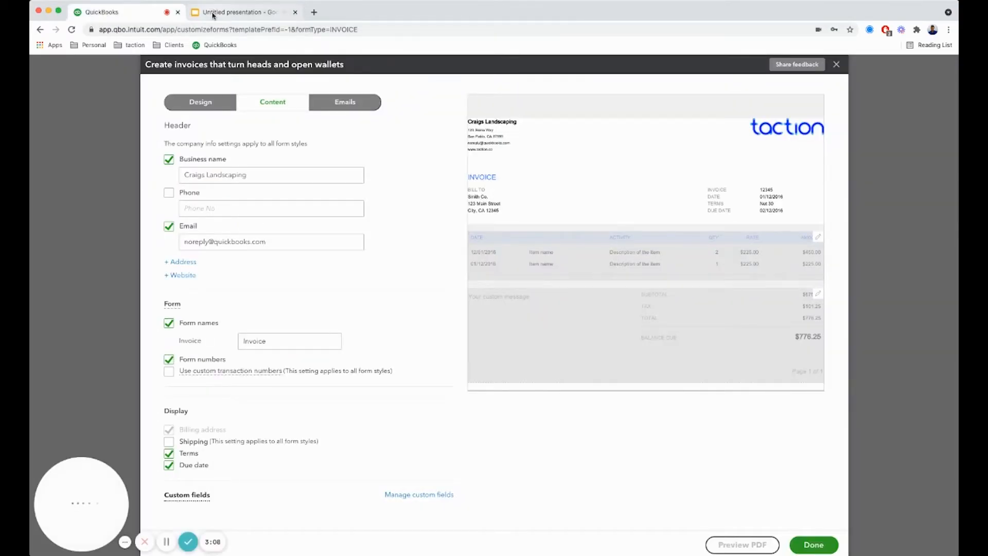
pyautogui.click(229, 12)
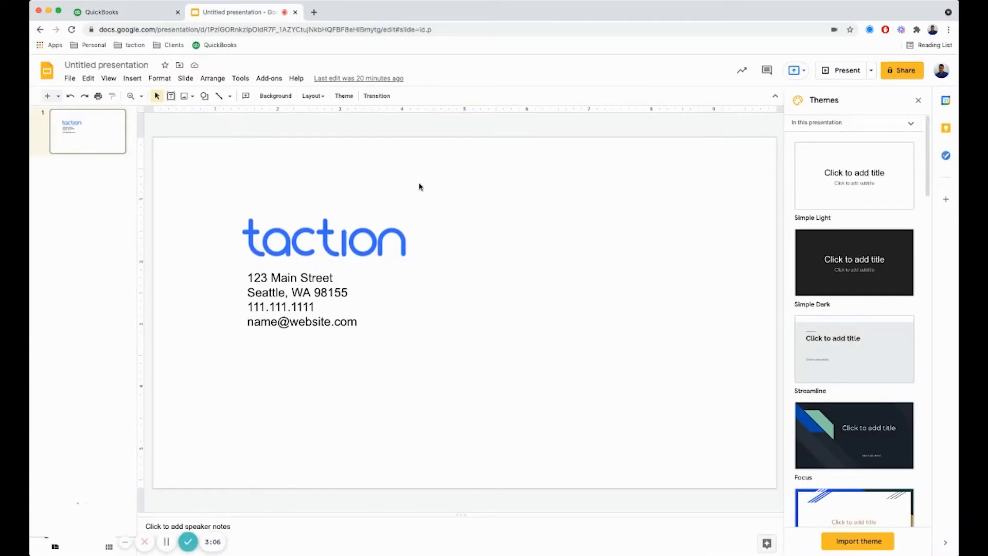
pyautogui.press('super+shift+4')
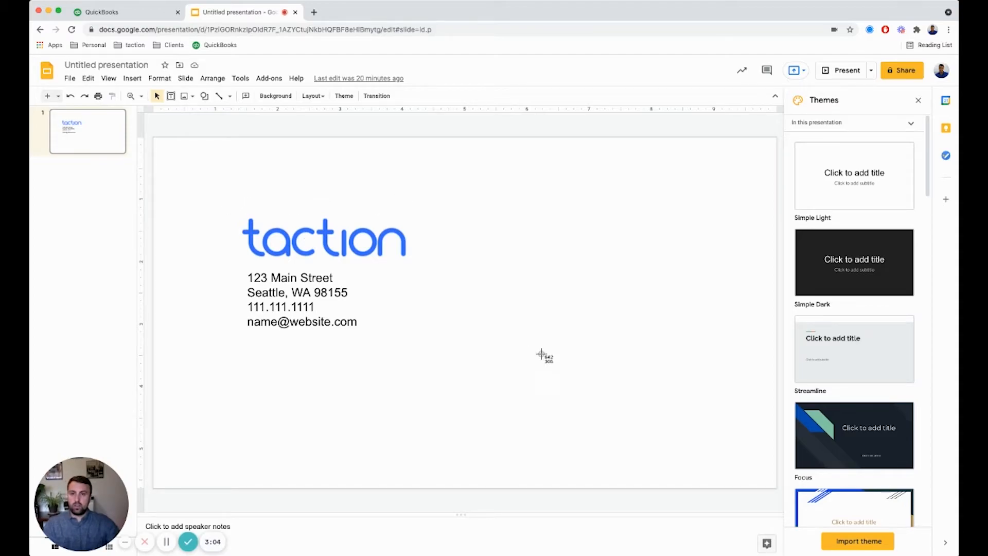
pyautogui.press('Escape')
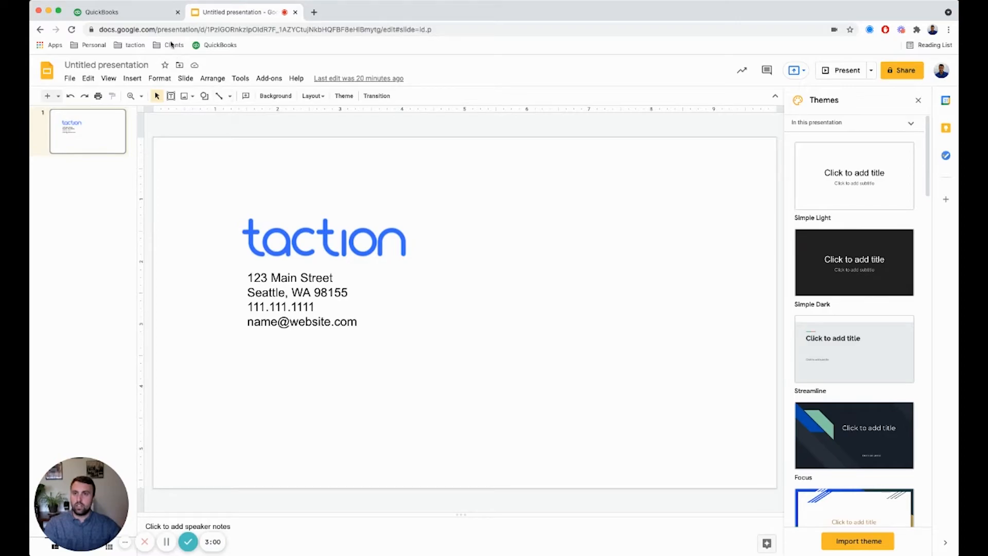
pyautogui.click(137, 14)
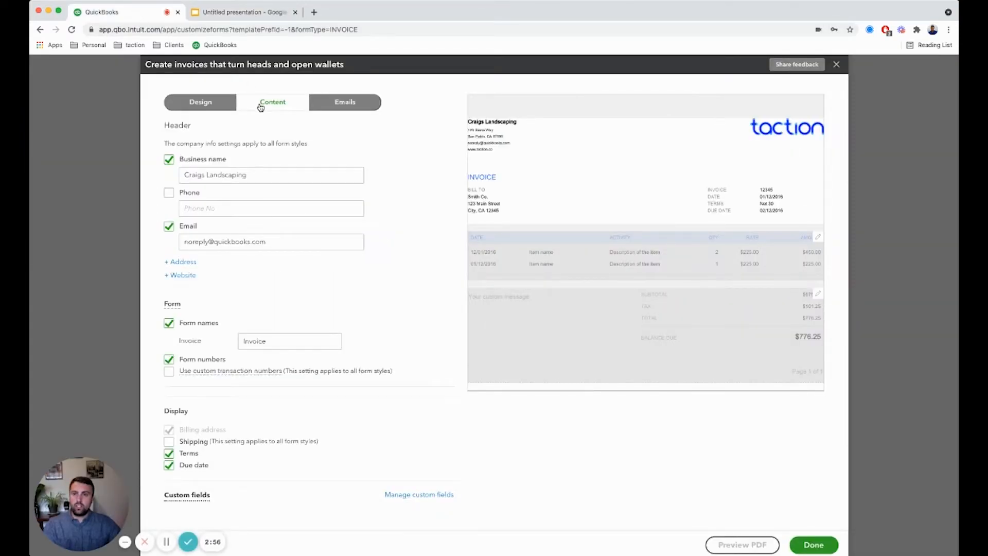
# Step: Hide the business name, email, street address and website from the invoice header
pyautogui.click(169, 160)
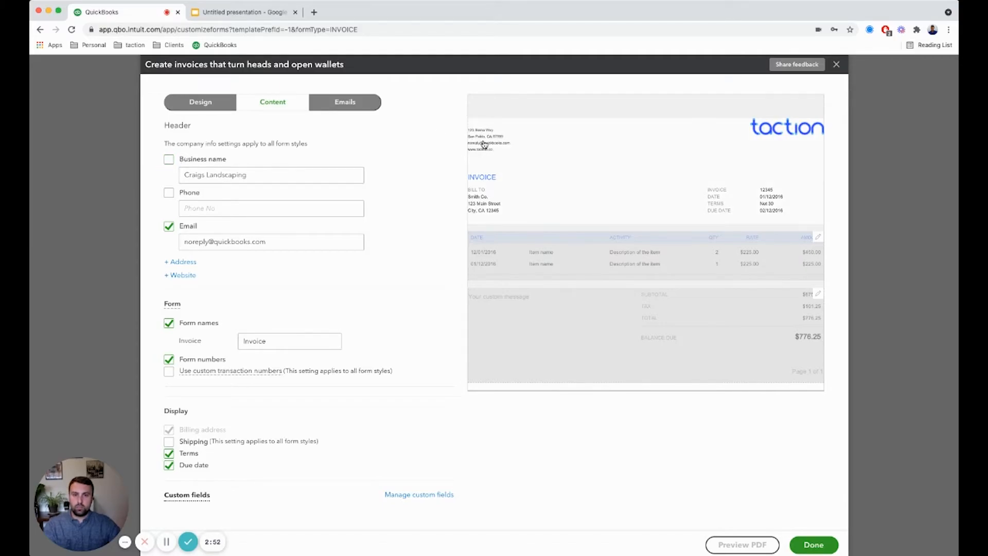
pyautogui.click(169, 227)
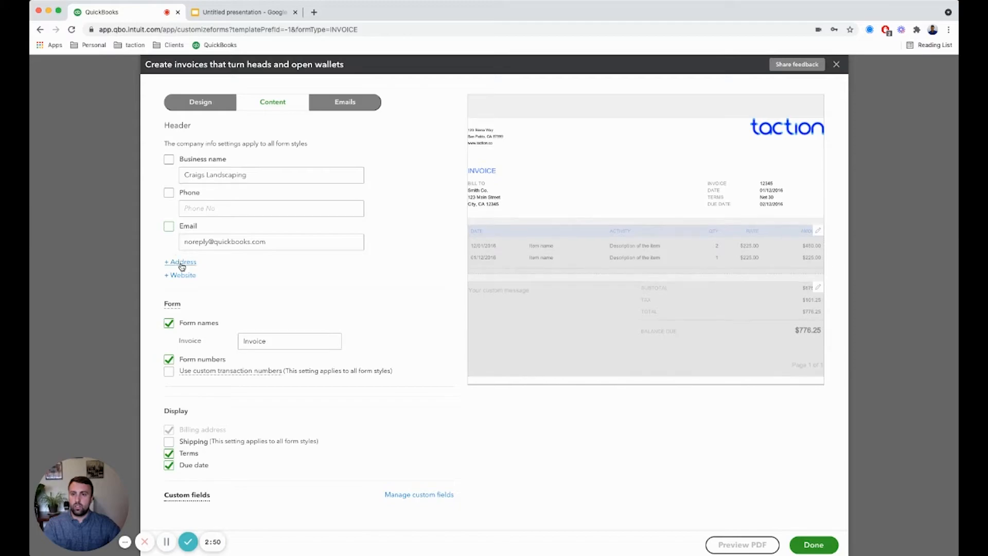
pyautogui.click(181, 263)
pyautogui.click(169, 259)
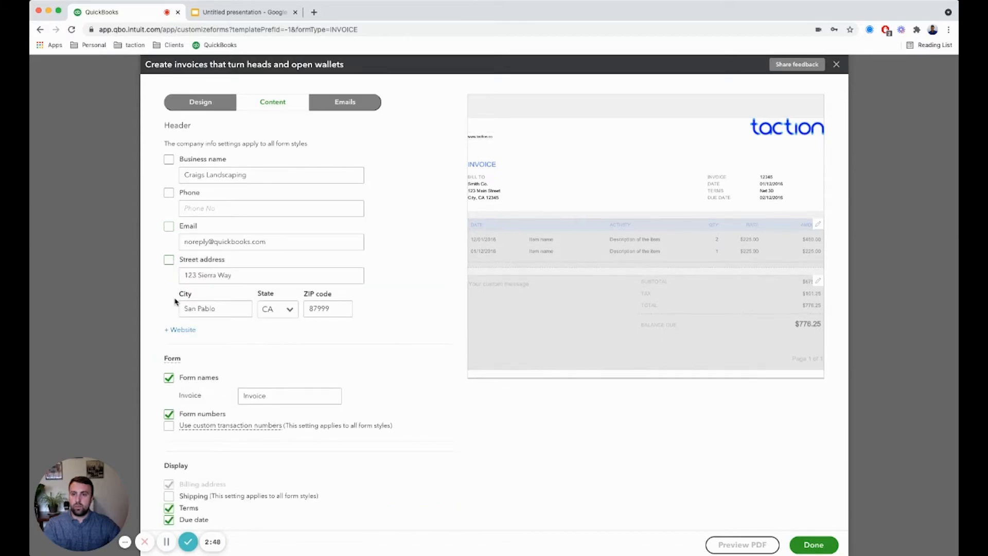
pyautogui.click(179, 329)
pyautogui.click(170, 328)
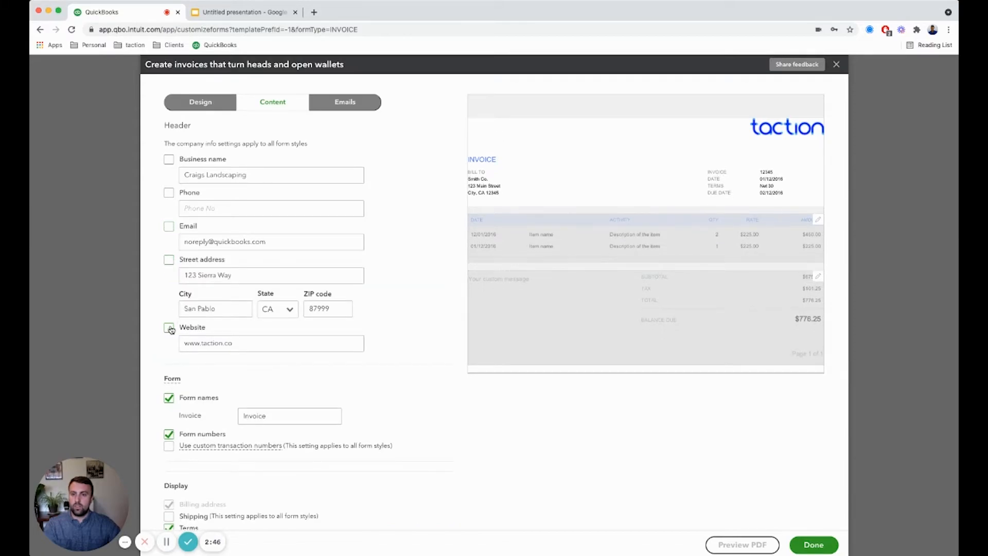
# Step: Replace the invoice logo with the saved taction image that includes contact details, in large size with left placement
pyautogui.click(193, 104)
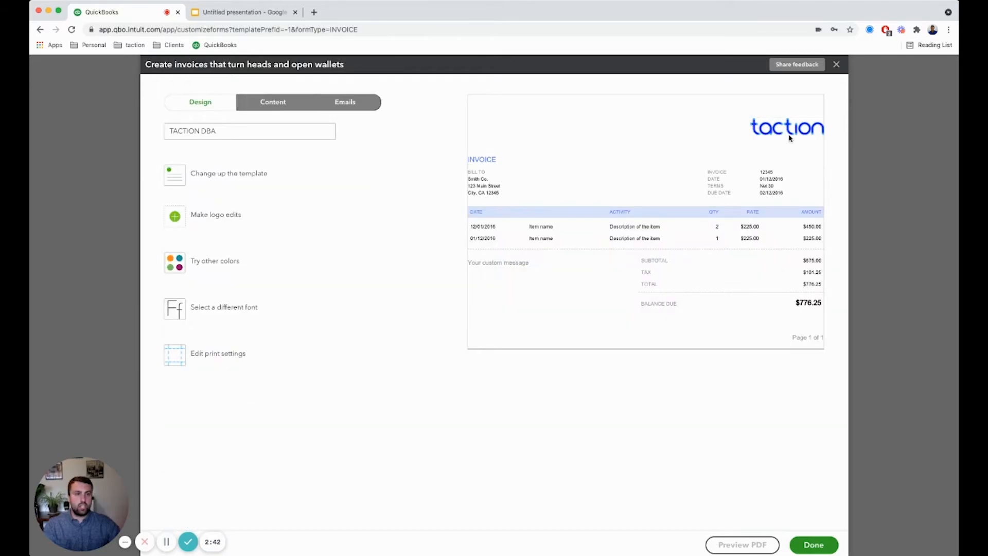
pyautogui.click(199, 215)
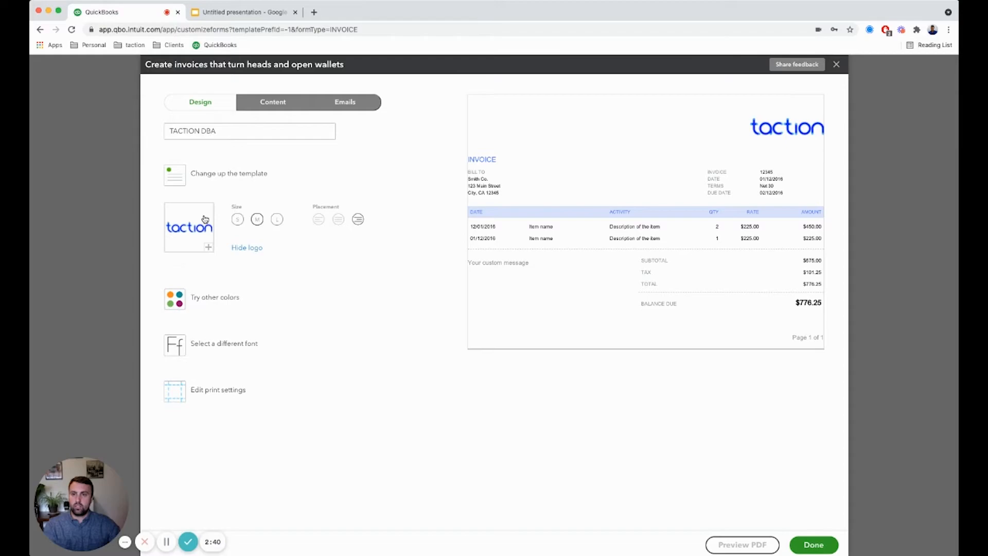
pyautogui.click(209, 247)
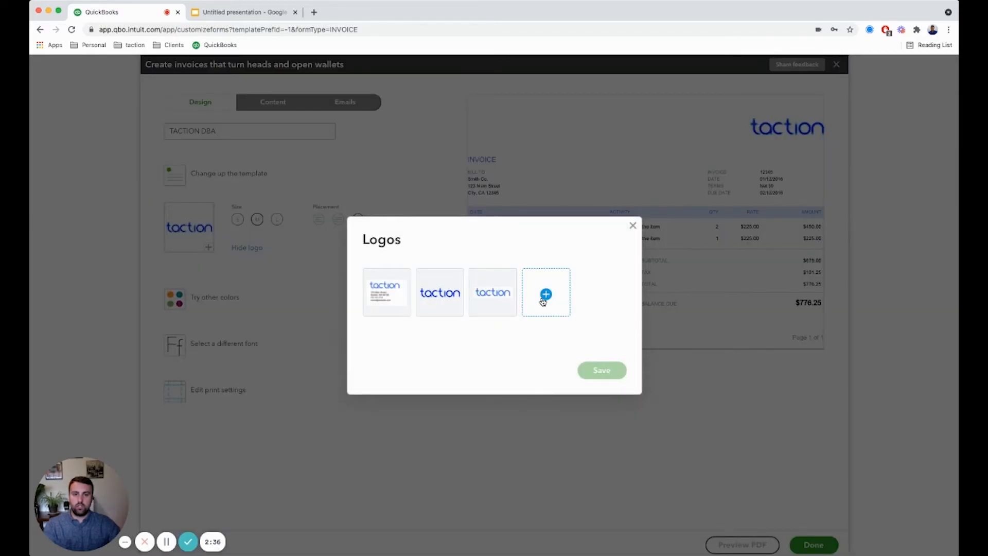
pyautogui.click(384, 294)
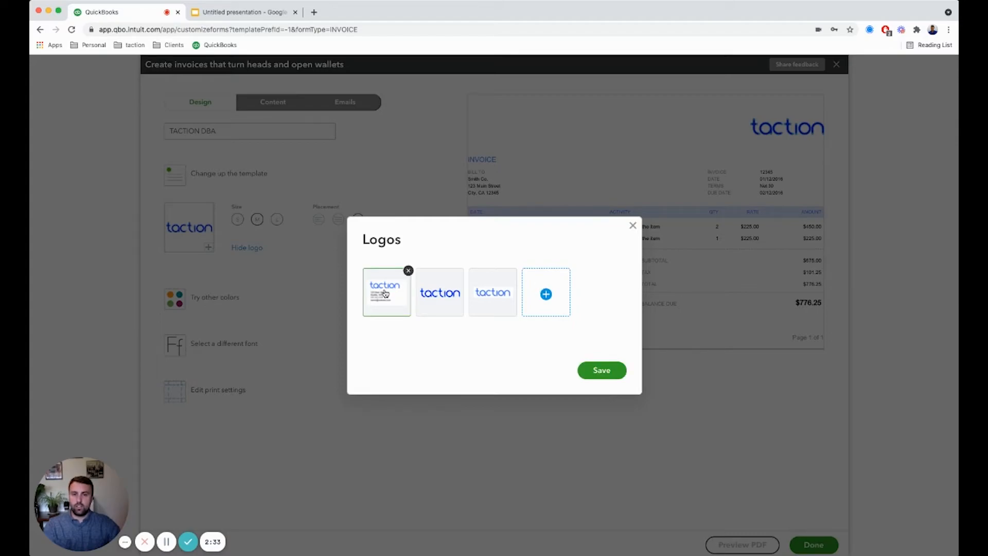
pyautogui.click(602, 370)
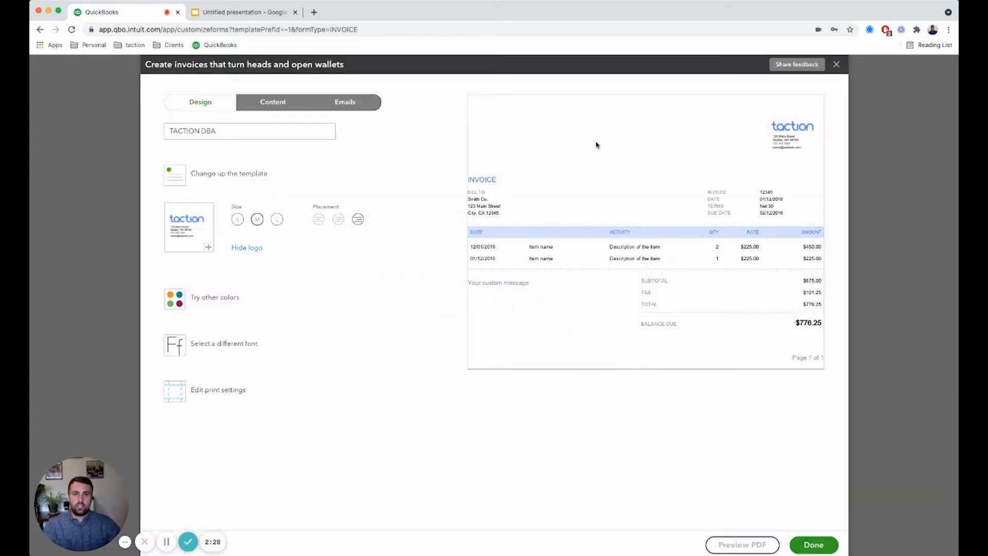
pyautogui.click(277, 220)
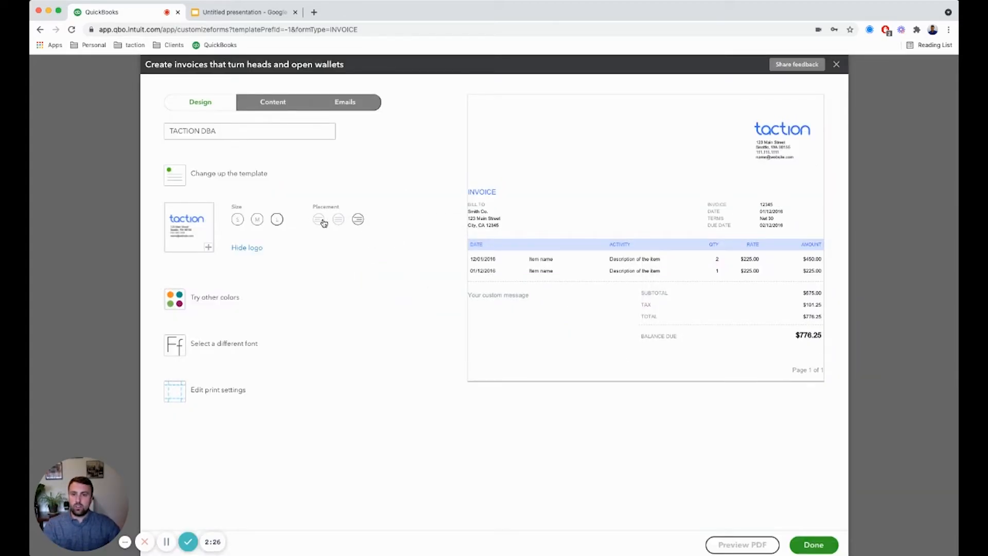
pyautogui.click(319, 220)
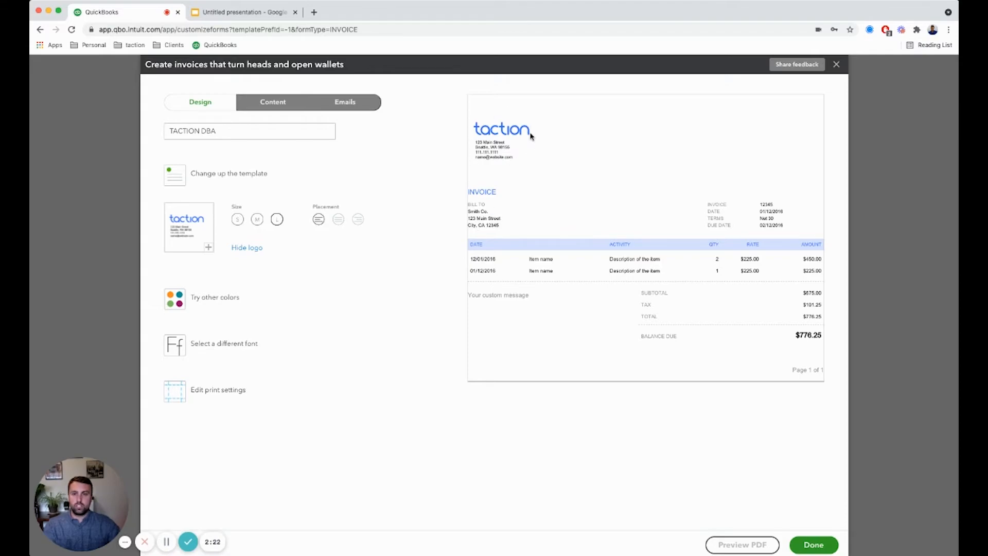
# Step: Review the color options, content sections and email settings of the invoice style, and save the style
pyautogui.click(223, 302)
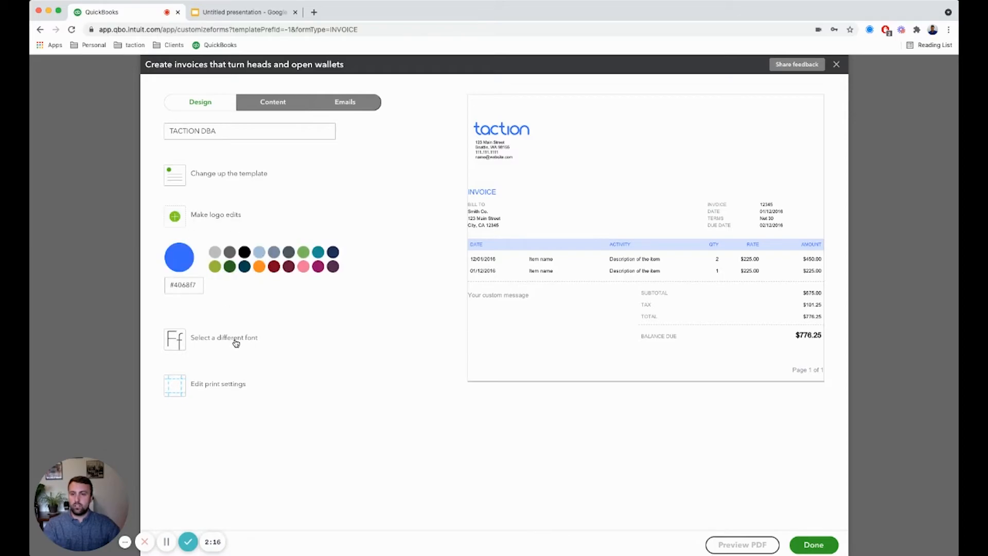
pyautogui.click(274, 106)
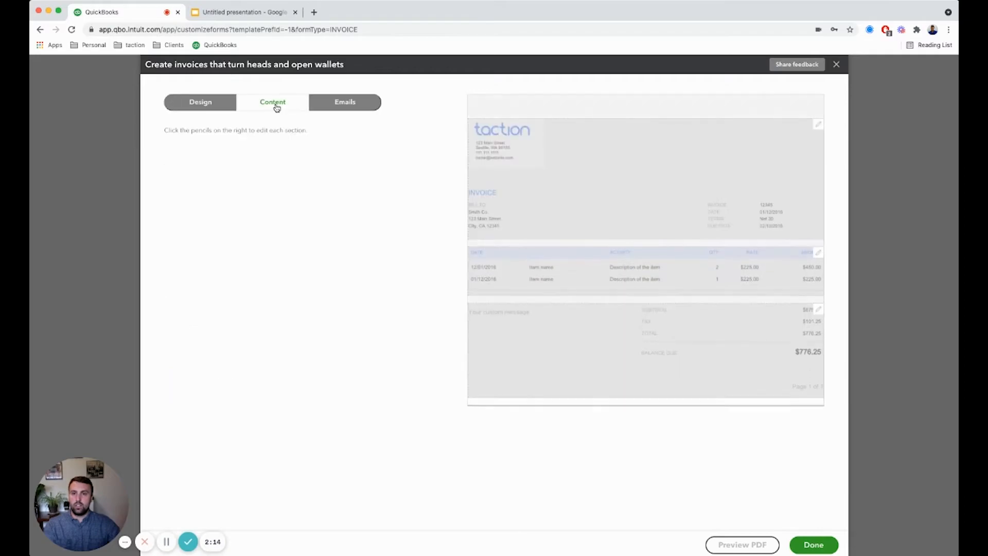
pyautogui.click(348, 104)
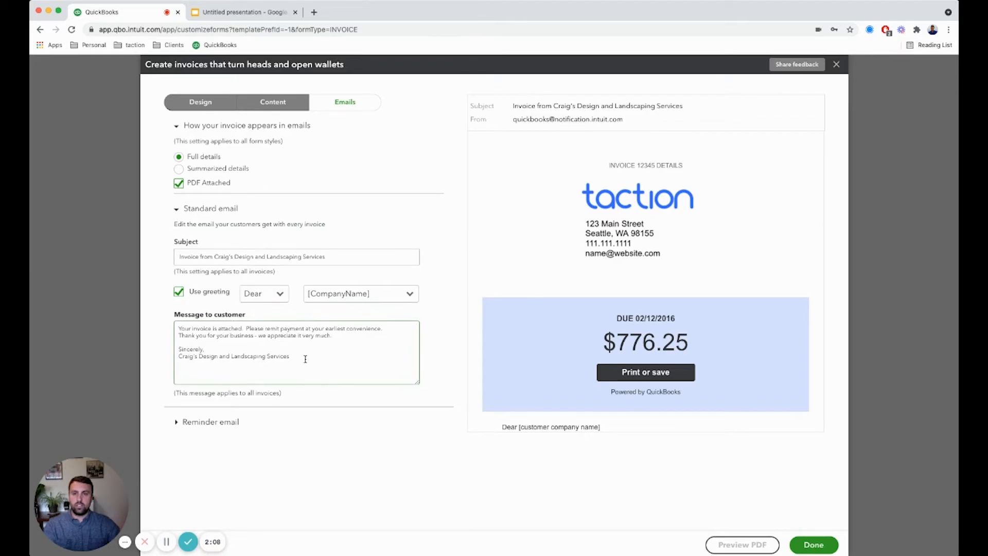
pyautogui.click(207, 103)
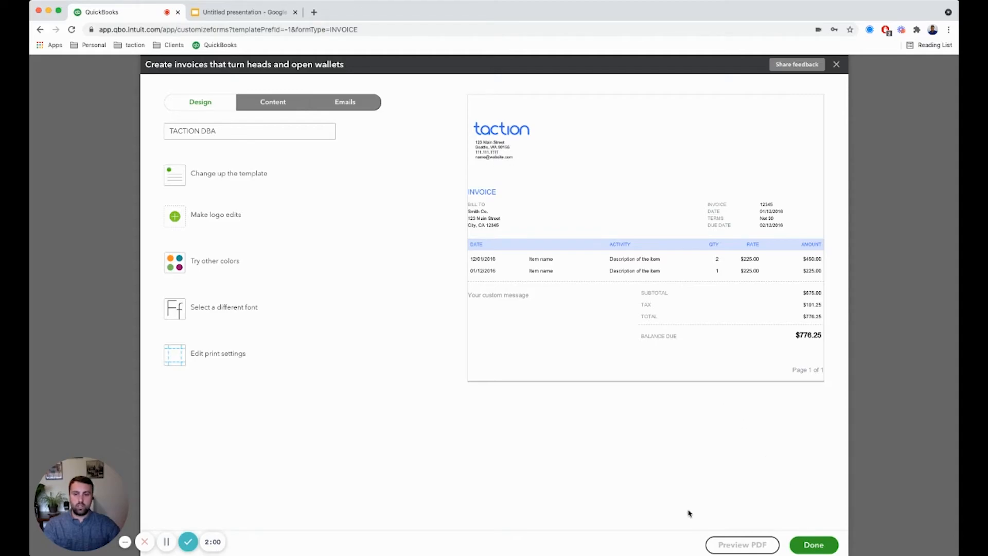
pyautogui.click(814, 548)
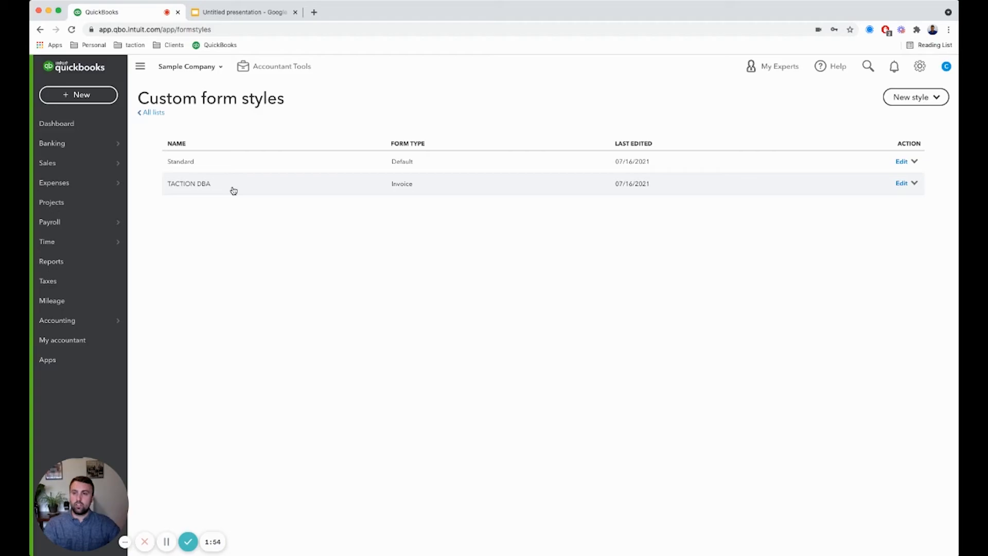
# Step: Open the topmost 06/20/2021 invoice from the sales transactions and check which form styles are available for it
pyautogui.click(48, 163)
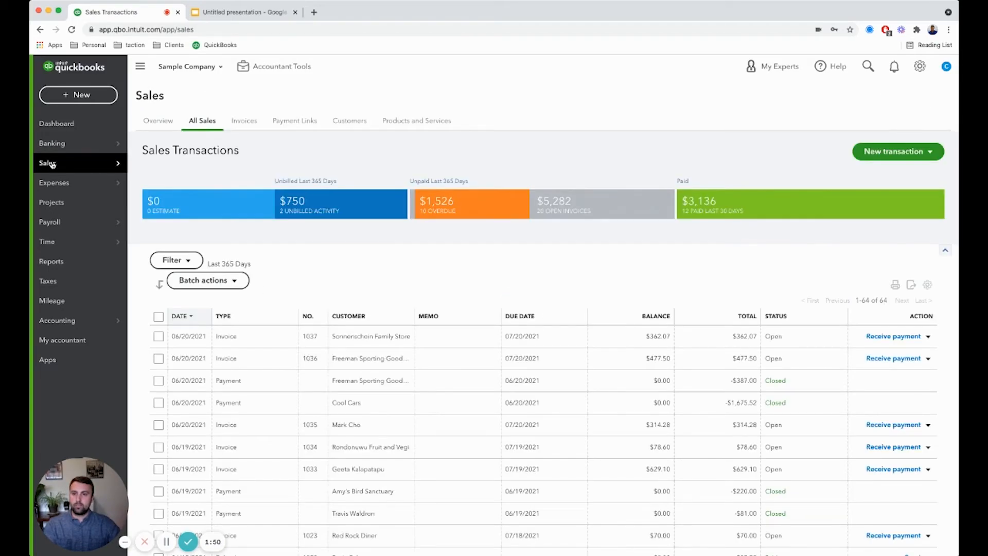
pyautogui.click(269, 341)
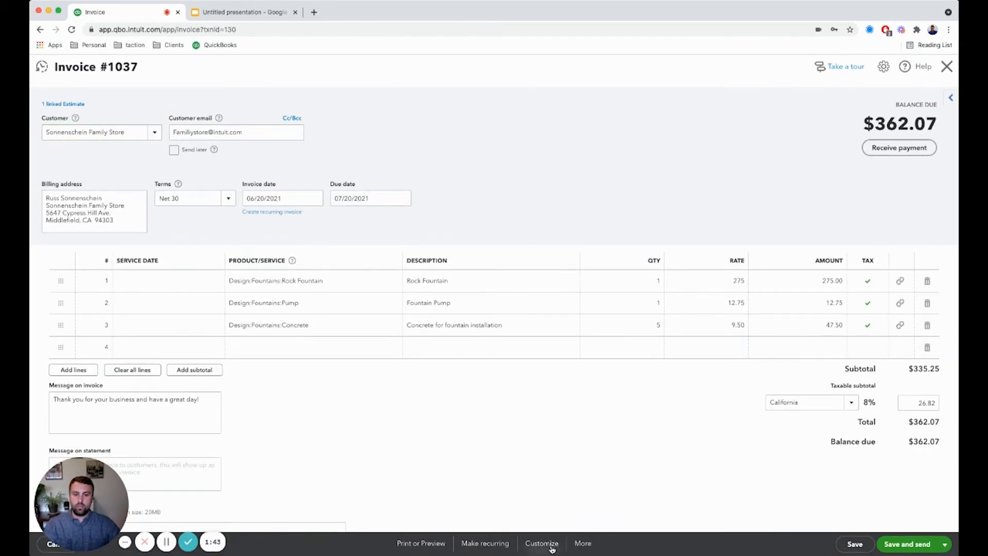
pyautogui.click(546, 547)
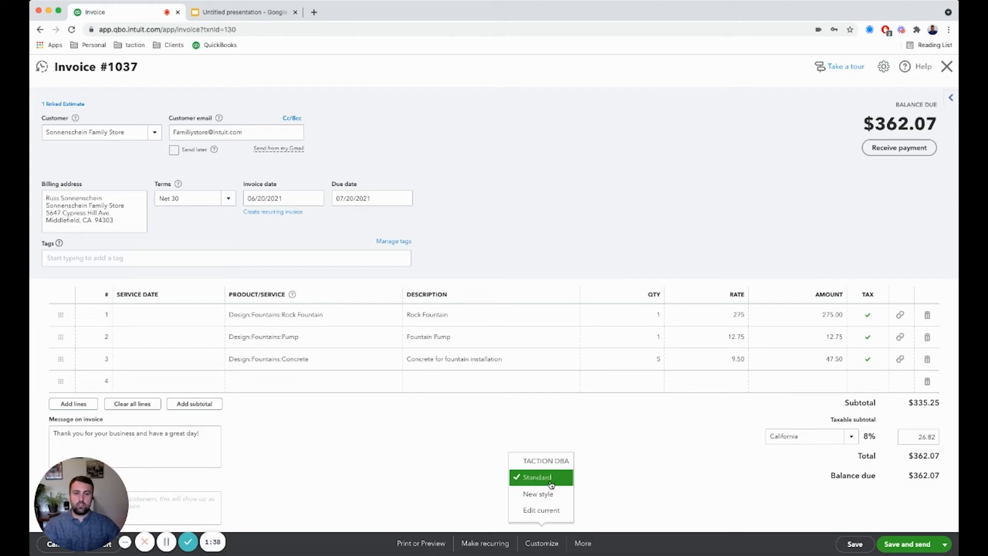
# Step: Preview the printed invoice in the Standard style, agreeing to modify the linked transaction, and close the preview
pyautogui.moveTo(419, 541)
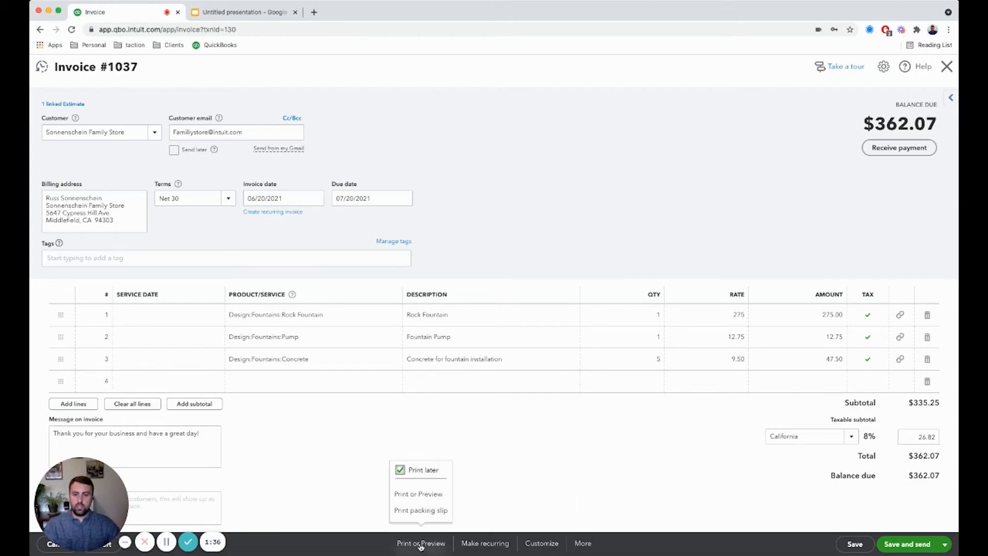
pyautogui.click(432, 508)
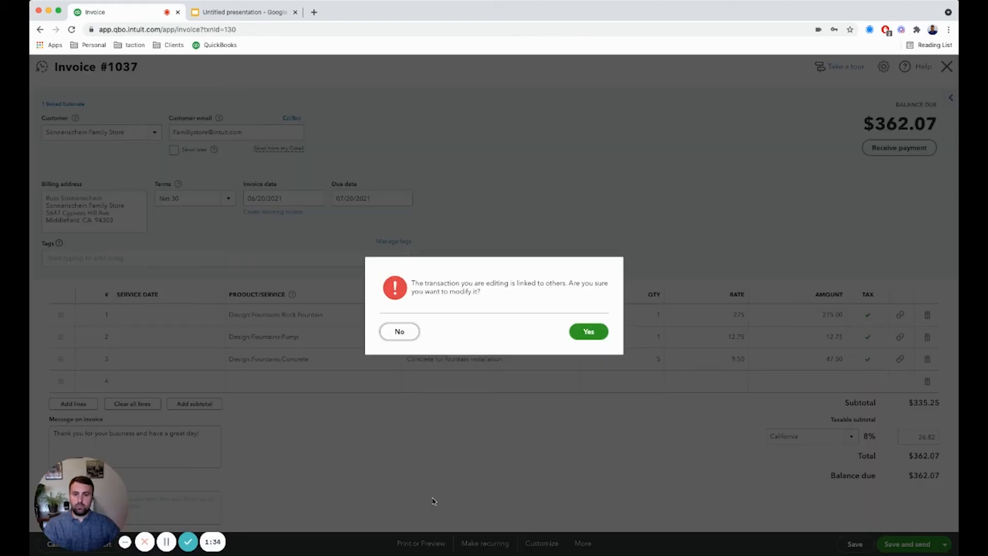
pyautogui.click(591, 334)
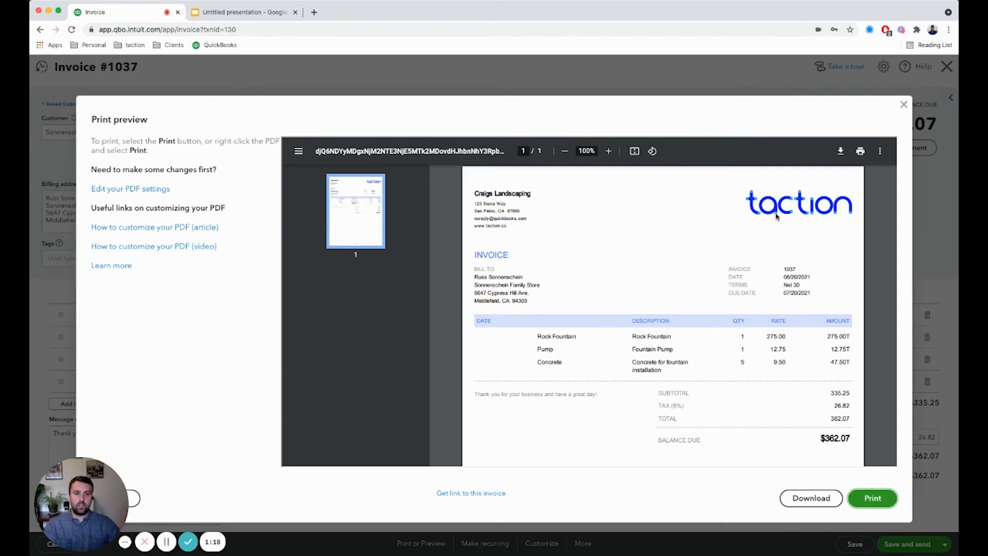
pyautogui.click(903, 105)
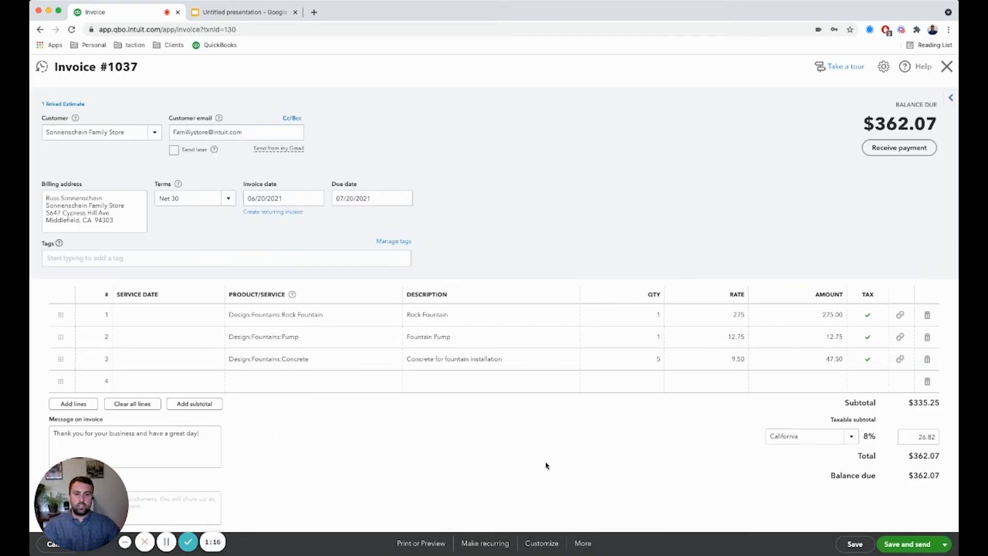
# Step: Apply the TACTION DBA style to the saved invoice and open its print preview
pyautogui.click(541, 545)
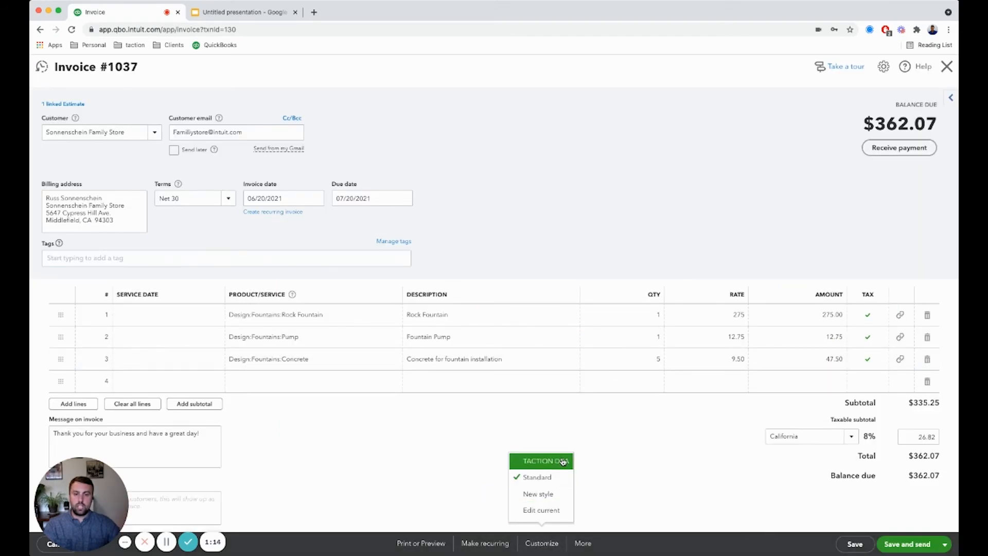
pyautogui.click(393, 468)
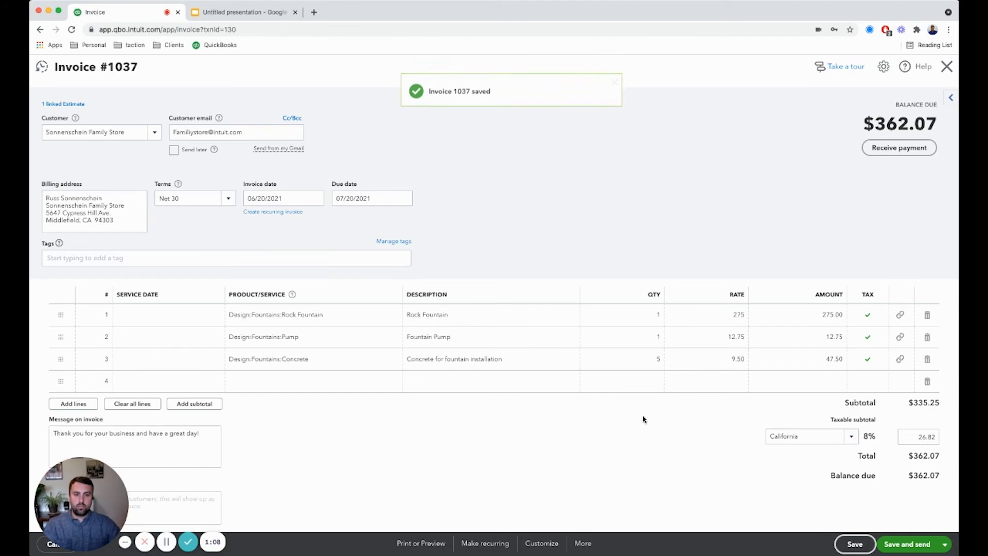
pyautogui.click(427, 544)
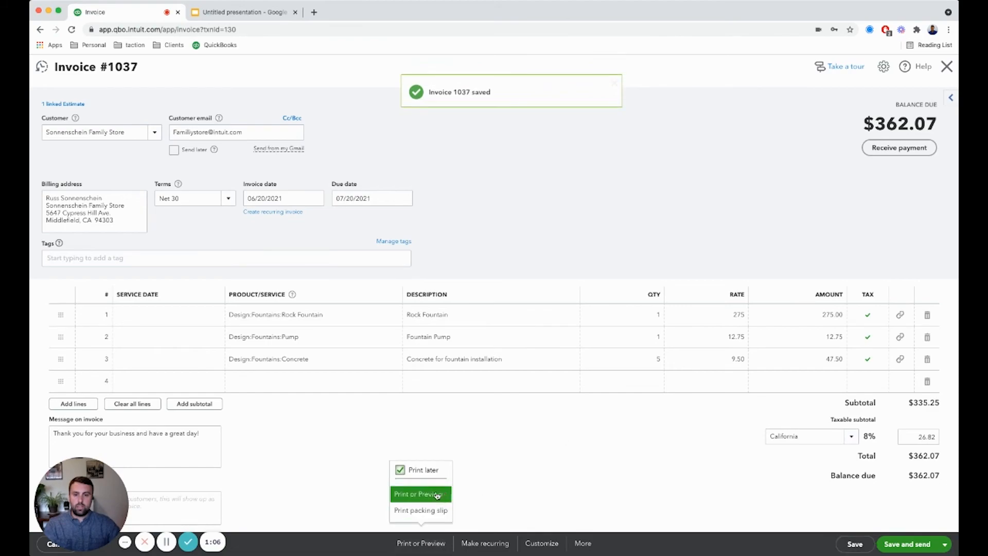
pyautogui.click(410, 496)
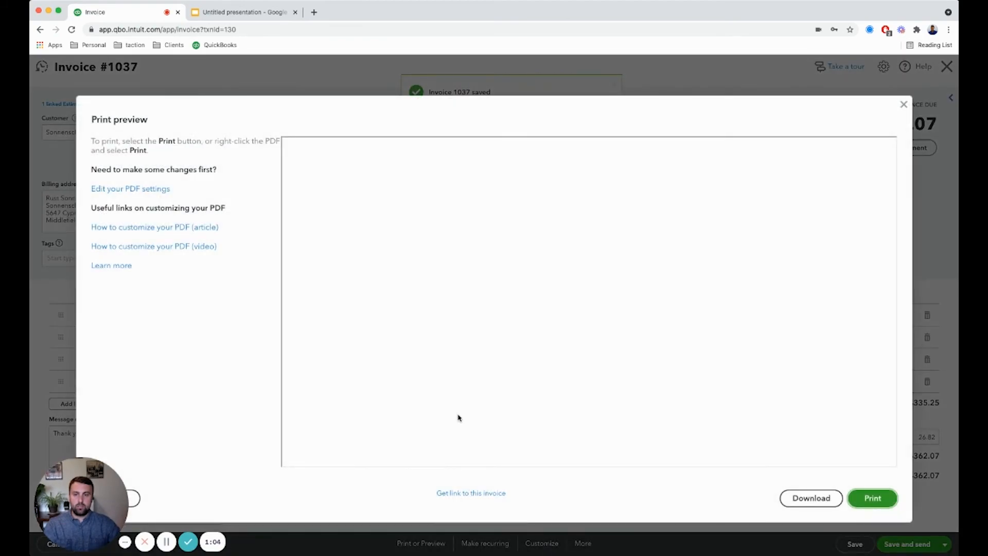